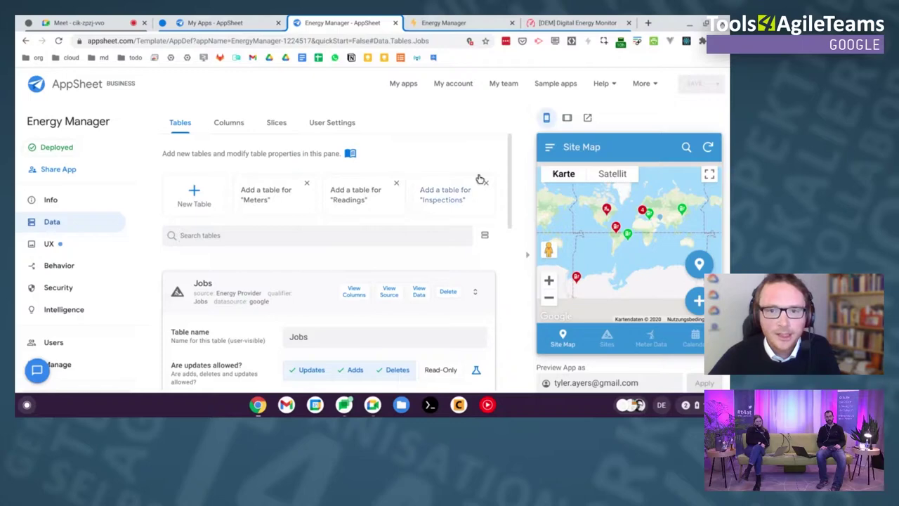
Review the Jobs table's settings, then collapse them to show the list of the app's data tables.
{"action": "scroll", "coordinate": [201, 316], "scroll_direction": "down", "scroll_amount": 3}
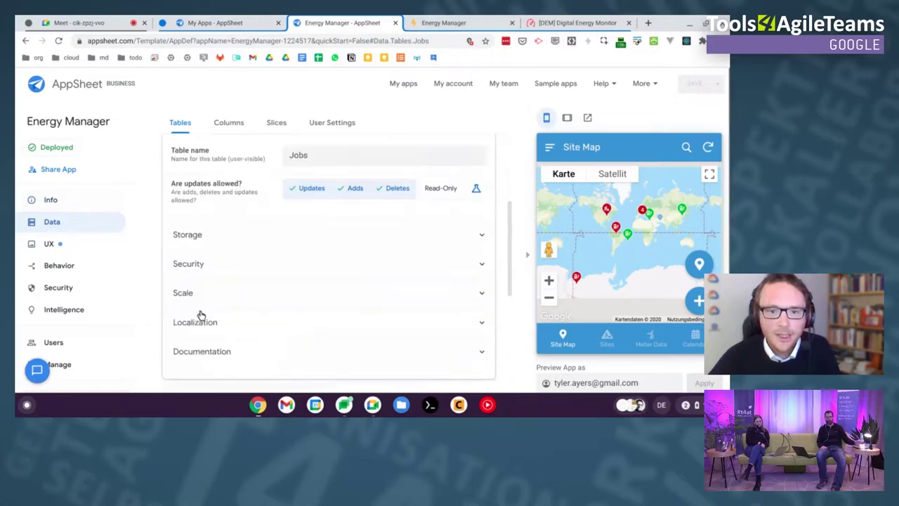
{"action": "scroll", "coordinate": [202, 316], "scroll_direction": "up", "scroll_amount": 1}
{"action": "left_click", "coordinate": [246, 203]}
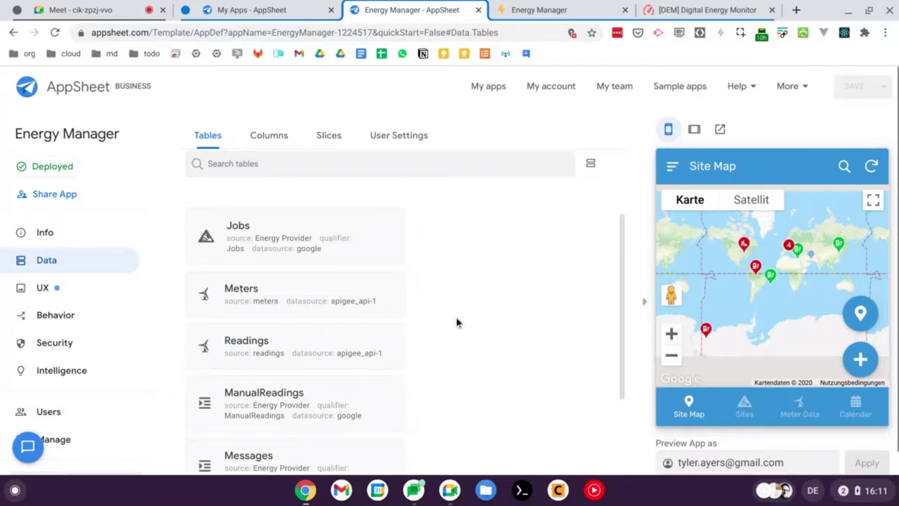
{"action": "scroll", "coordinate": [457, 323], "scroll_direction": "down", "scroll_amount": 1}
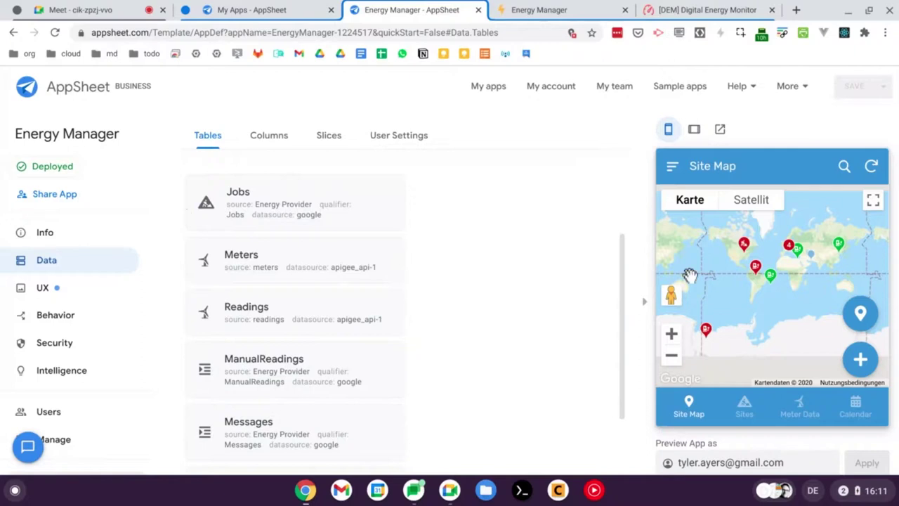
Inspect three site markers on the preview's map, open the details of meter efb0af90 and return to the Site Map.
{"action": "left_click", "coordinate": [770, 275]}
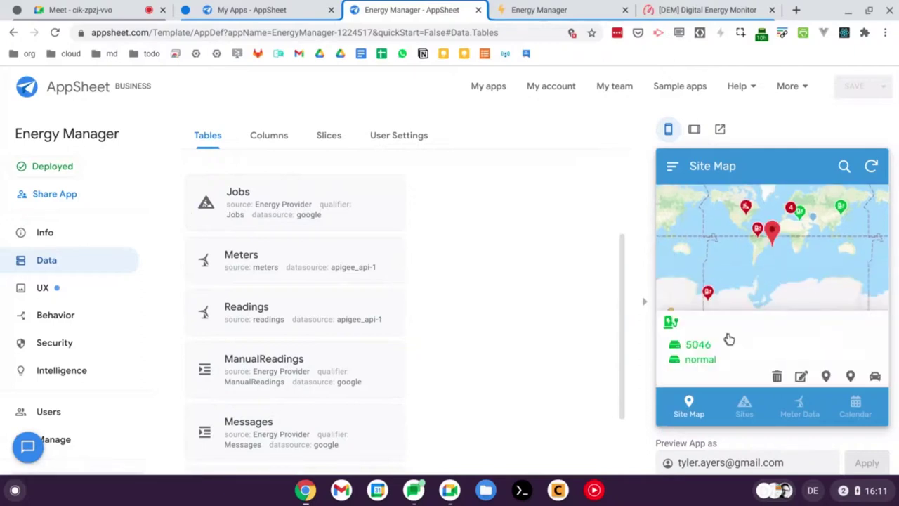
{"action": "left_click", "coordinate": [758, 231]}
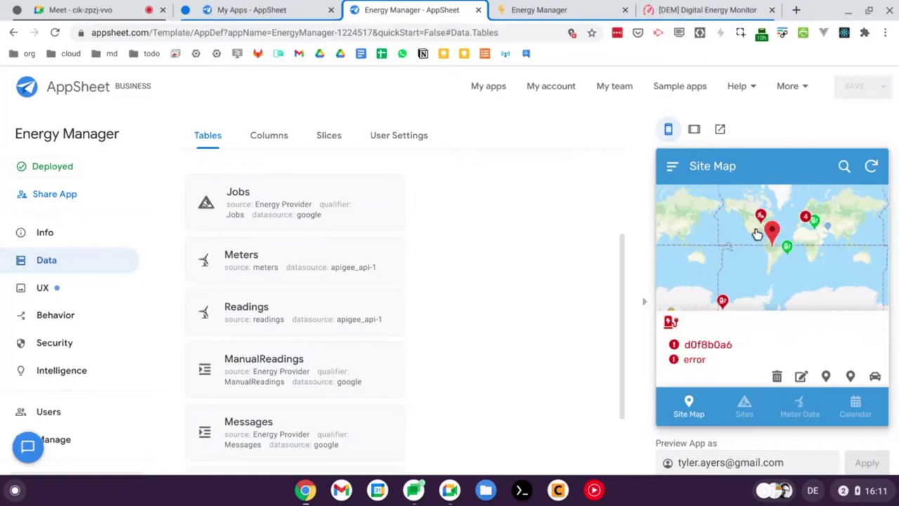
{"action": "left_click", "coordinate": [816, 222]}
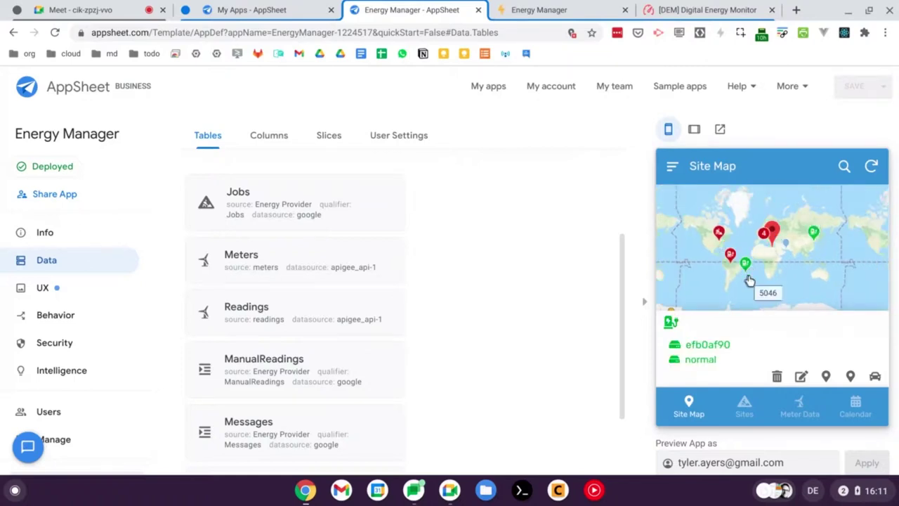
{"action": "left_click", "coordinate": [703, 349]}
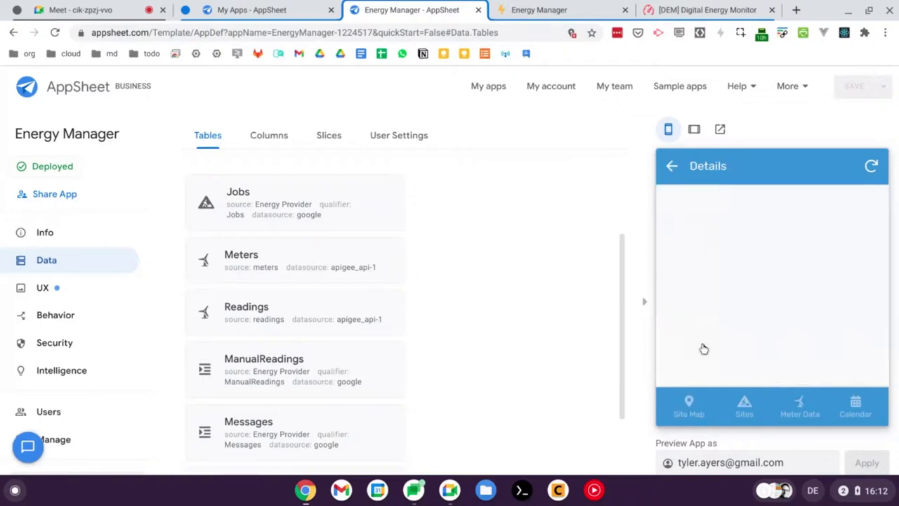
{"action": "left_click", "coordinate": [671, 166]}
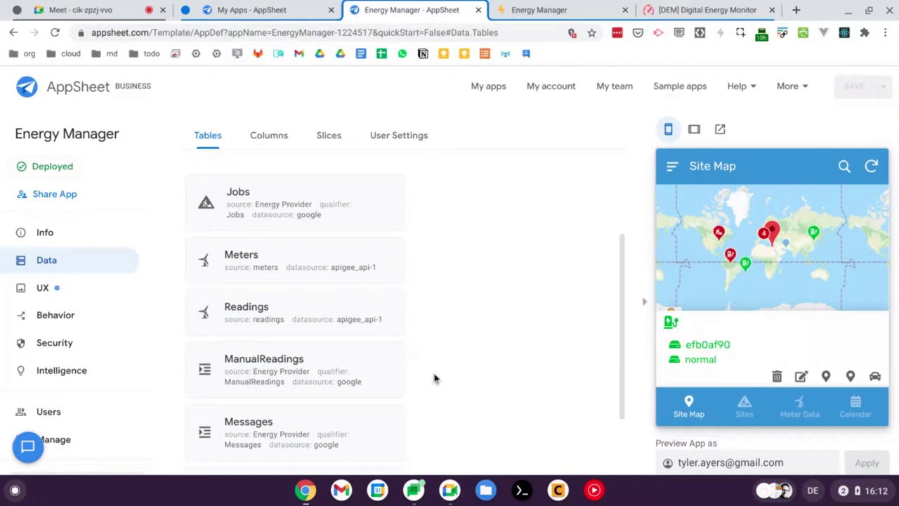
Expand and collapse the Jobs table's settings again and look through the list of data tables and their sources.
{"action": "mouse_move", "coordinate": [745, 269]}
{"action": "left_click", "coordinate": [248, 201]}
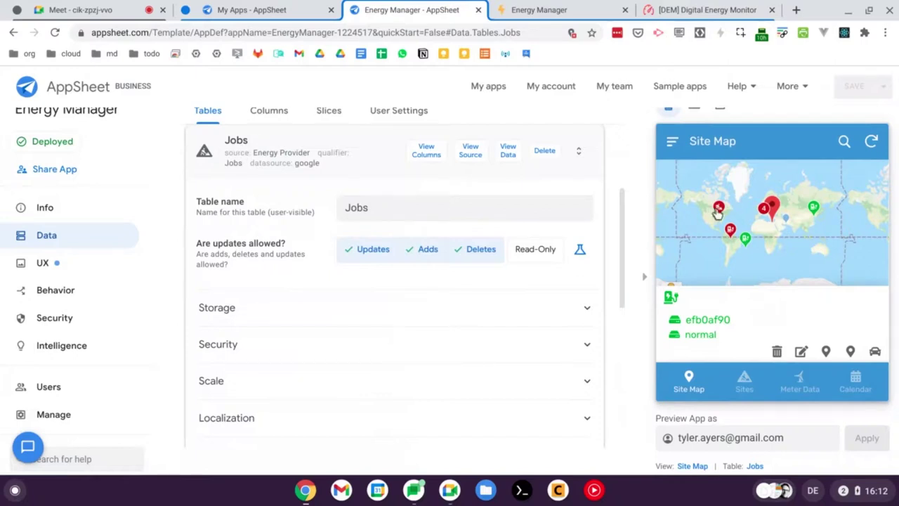
{"action": "left_click", "coordinate": [316, 167]}
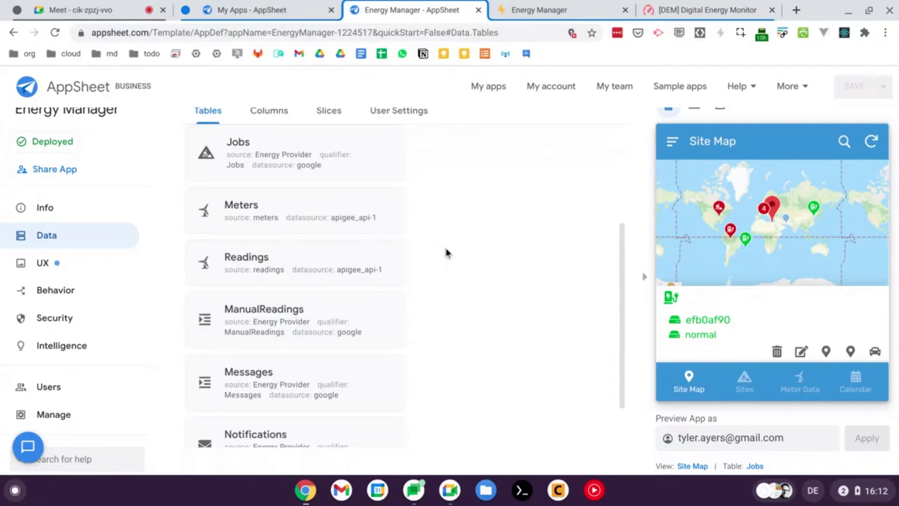
{"action": "scroll", "coordinate": [446, 251], "scroll_direction": "up", "scroll_amount": 3}
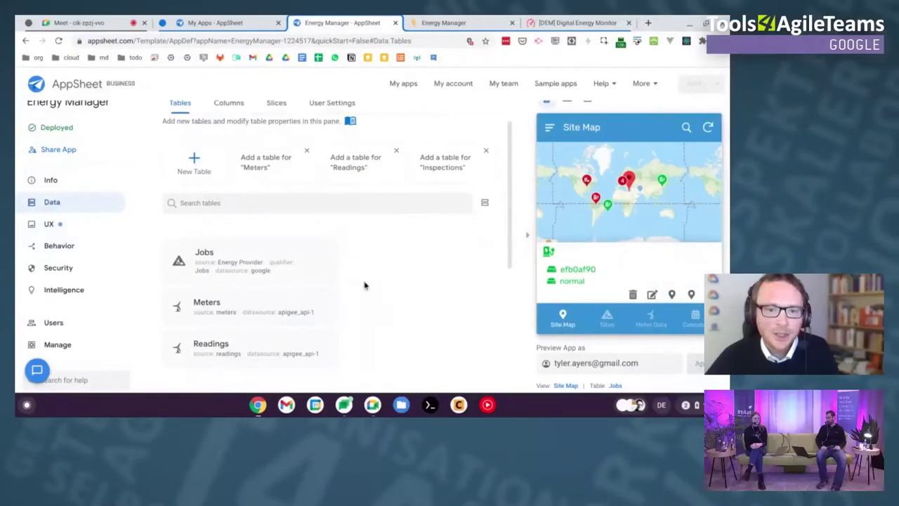
{"action": "scroll", "coordinate": [364, 292], "scroll_direction": "down", "scroll_amount": 2}
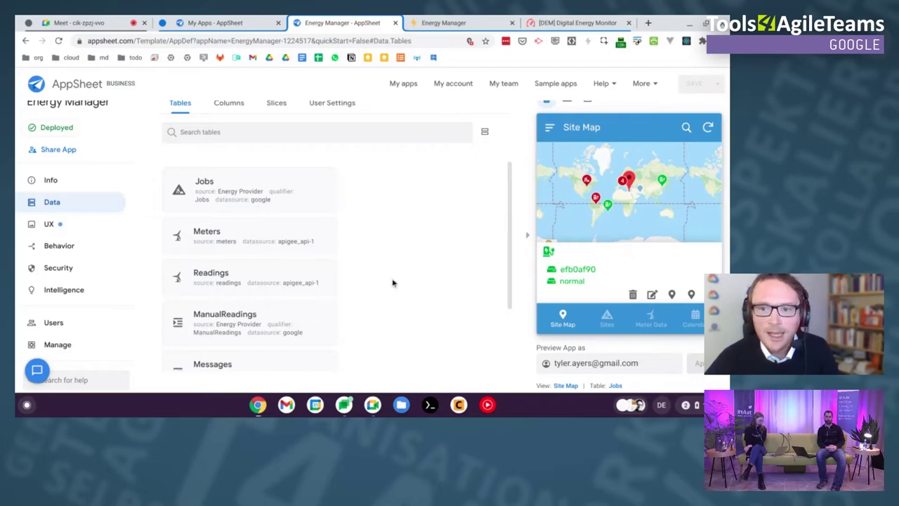
{"action": "scroll", "coordinate": [393, 281], "scroll_direction": "up", "scroll_amount": 1}
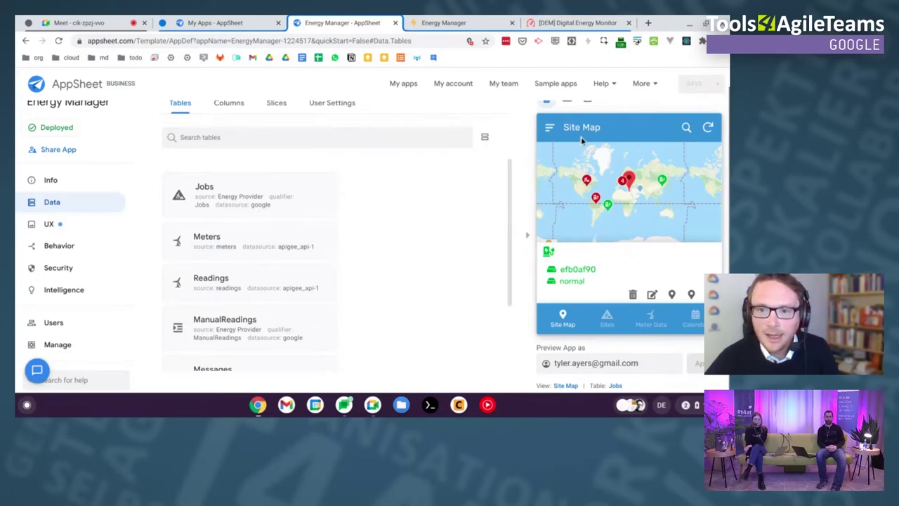
Switch to the running Energy Manager app and examine the details and related readings of meter efb0af90 from the Site Map.
{"action": "left_click", "coordinate": [443, 22]}
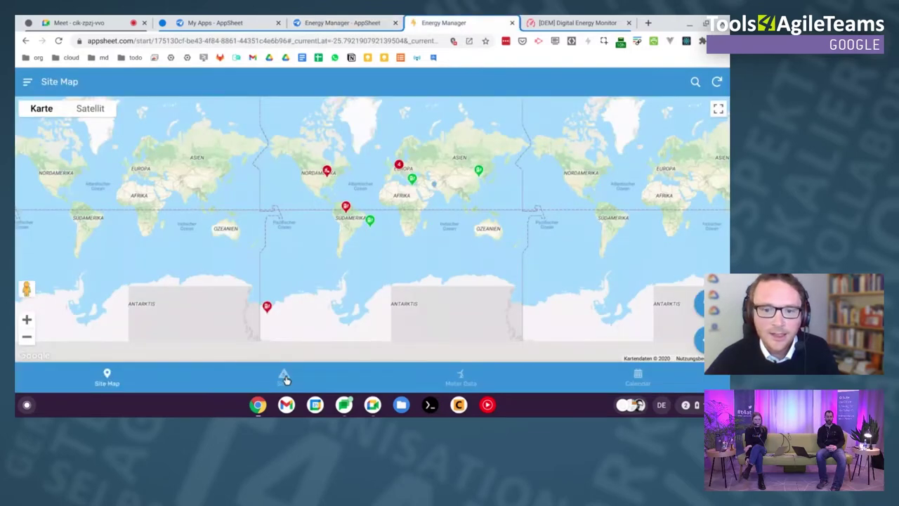
{"action": "left_click", "coordinate": [412, 179]}
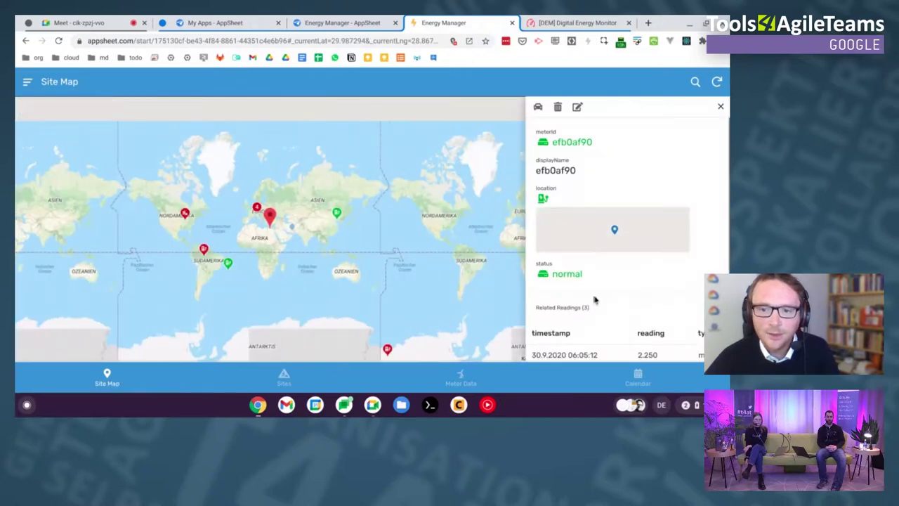
{"action": "scroll", "coordinate": [594, 300], "scroll_direction": "down", "scroll_amount": 2}
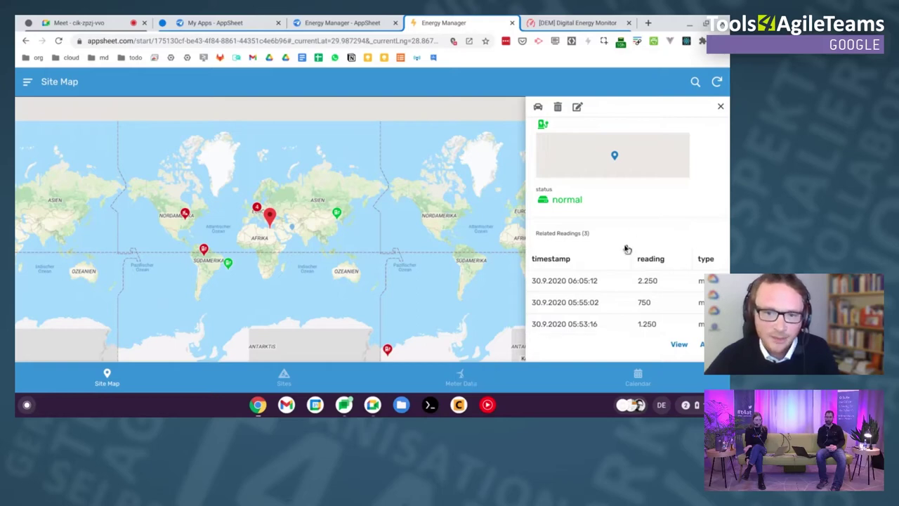
Open the Meter Data view and compare the details and reading graphs of meters 7276 and d0f8b0a6, ending on 7276.
{"action": "left_click", "coordinate": [458, 378]}
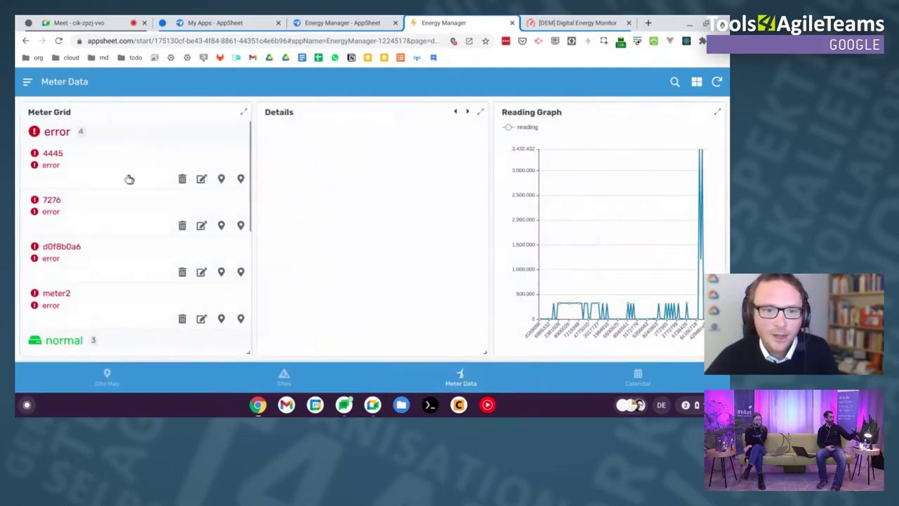
{"action": "left_click", "coordinate": [90, 220]}
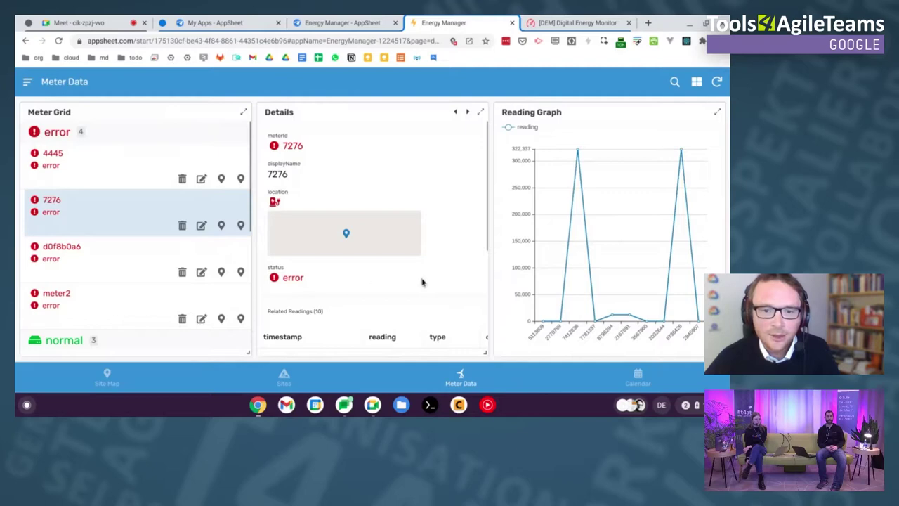
{"action": "scroll", "coordinate": [422, 282], "scroll_direction": "down", "scroll_amount": 3}
{"action": "left_click", "coordinate": [79, 246]}
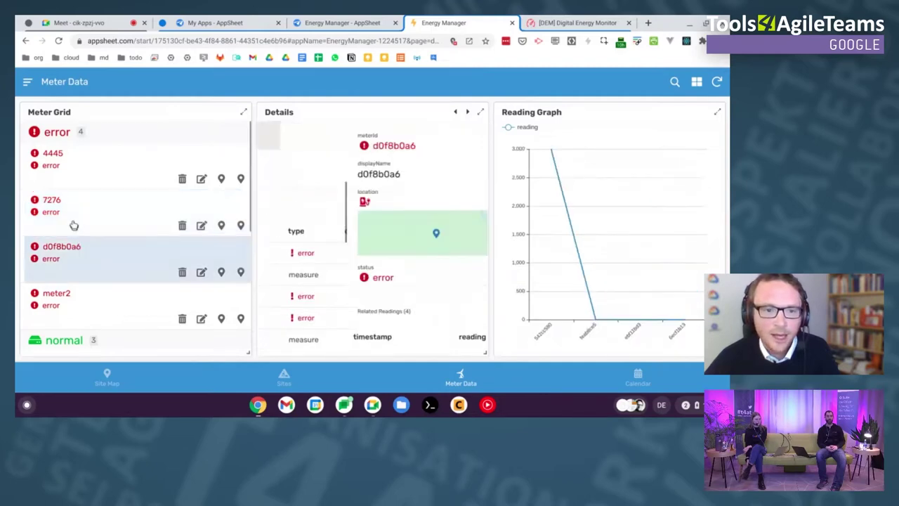
{"action": "left_click", "coordinate": [73, 216]}
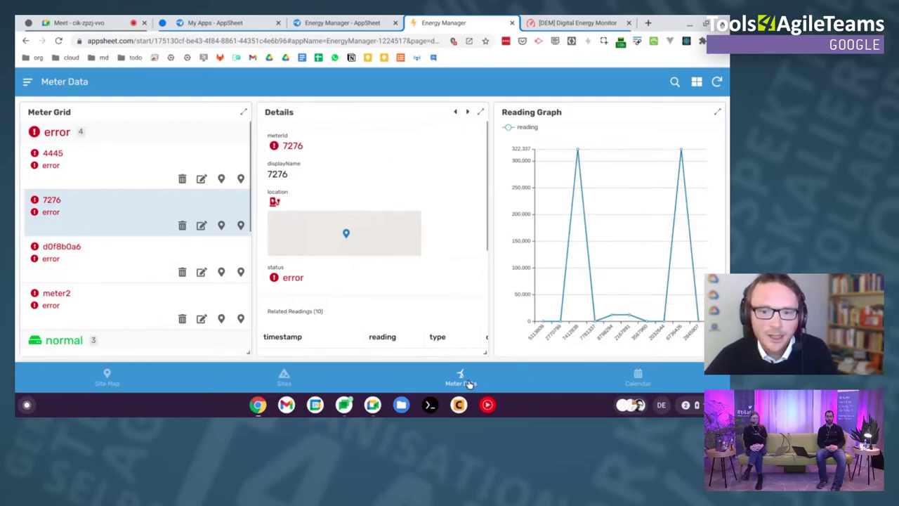
Look through the Sites list, the Meter Data grid and the Calendar view of the running app.
{"action": "left_click", "coordinate": [280, 375]}
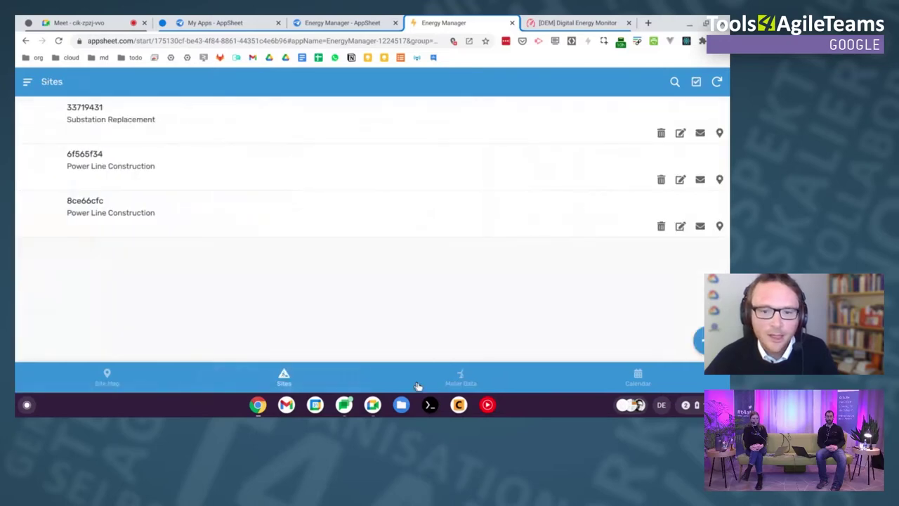
{"action": "left_click", "coordinate": [462, 377]}
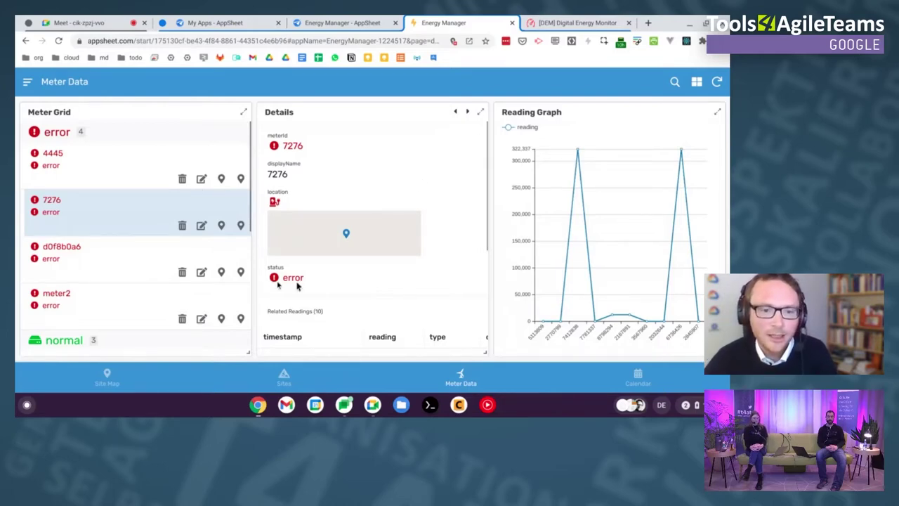
{"action": "scroll", "coordinate": [141, 290], "scroll_direction": "down", "scroll_amount": 1}
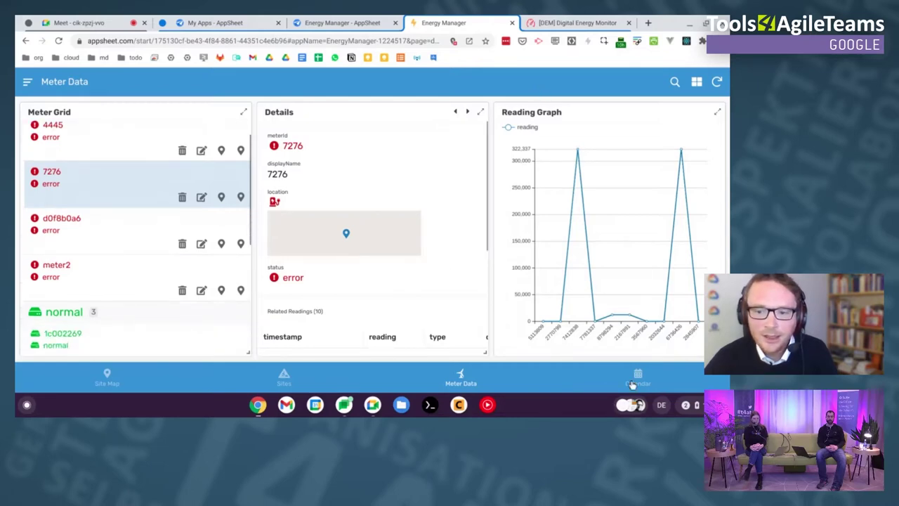
{"action": "left_click", "coordinate": [636, 379]}
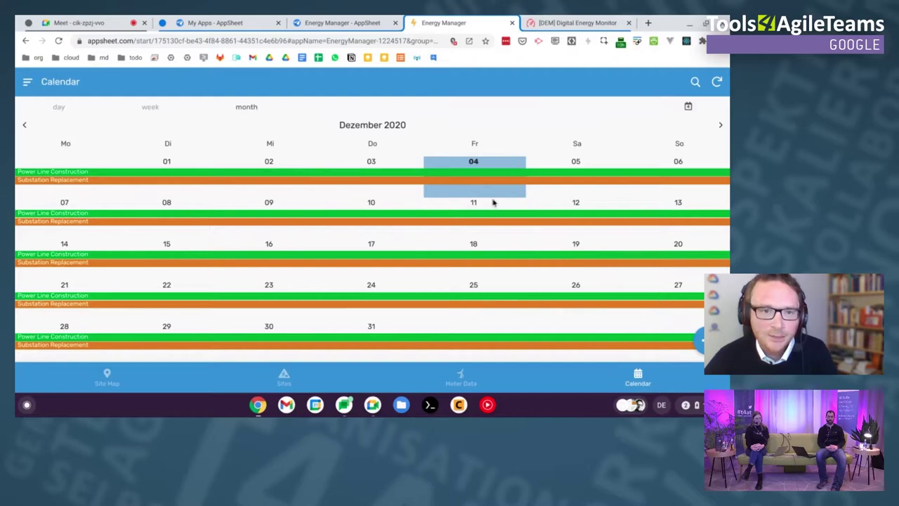
Go back to Meter Data, examine the related readings of meter 7276 and return to the Site Map.
{"action": "left_click", "coordinate": [467, 380]}
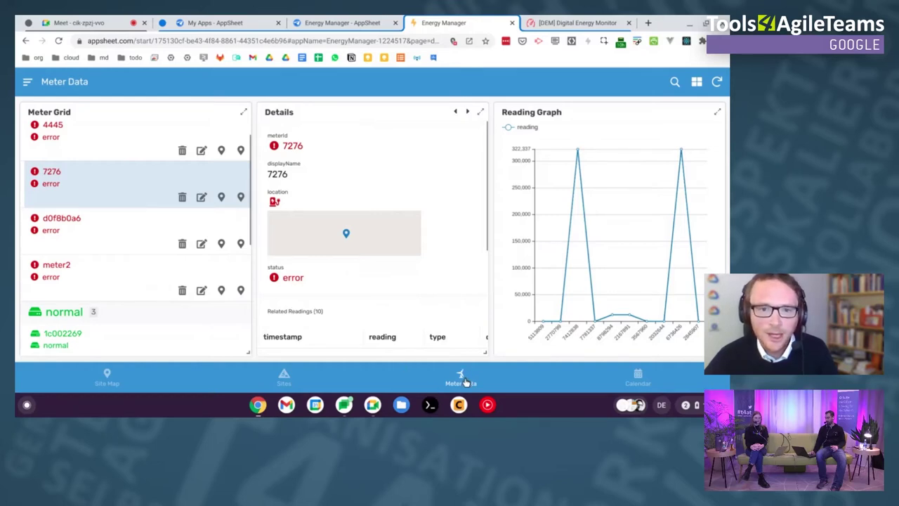
{"action": "scroll", "coordinate": [388, 296], "scroll_direction": "down", "scroll_amount": 2}
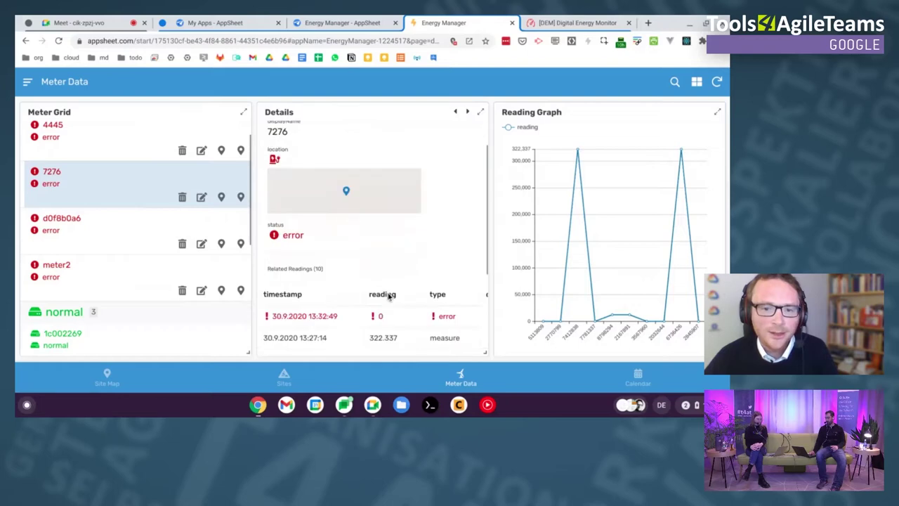
{"action": "scroll", "coordinate": [389, 297], "scroll_direction": "up", "scroll_amount": 2}
{"action": "scroll", "coordinate": [389, 297], "scroll_direction": "up", "scroll_amount": 1}
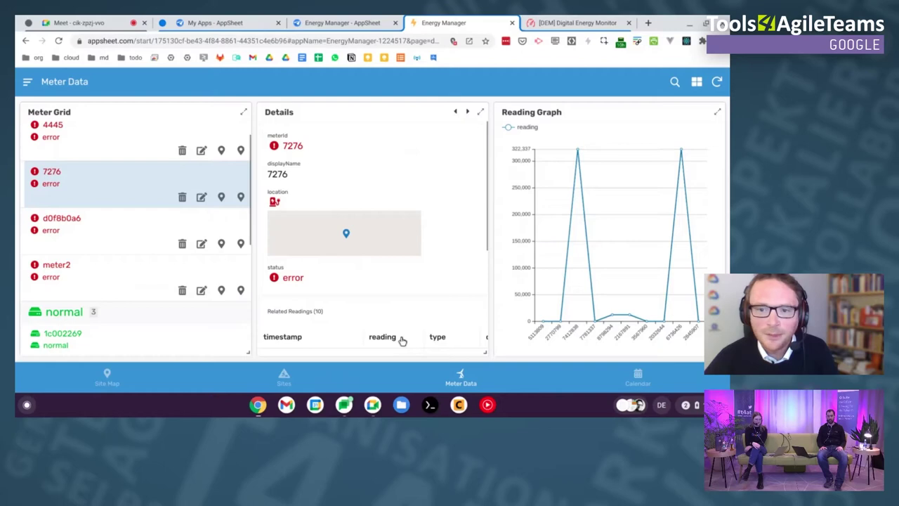
{"action": "left_click", "coordinate": [105, 376]}
Return to the app editor, open the Meter Data view's UX settings and show Meter Data in the phone preview.
{"action": "left_click", "coordinate": [360, 19]}
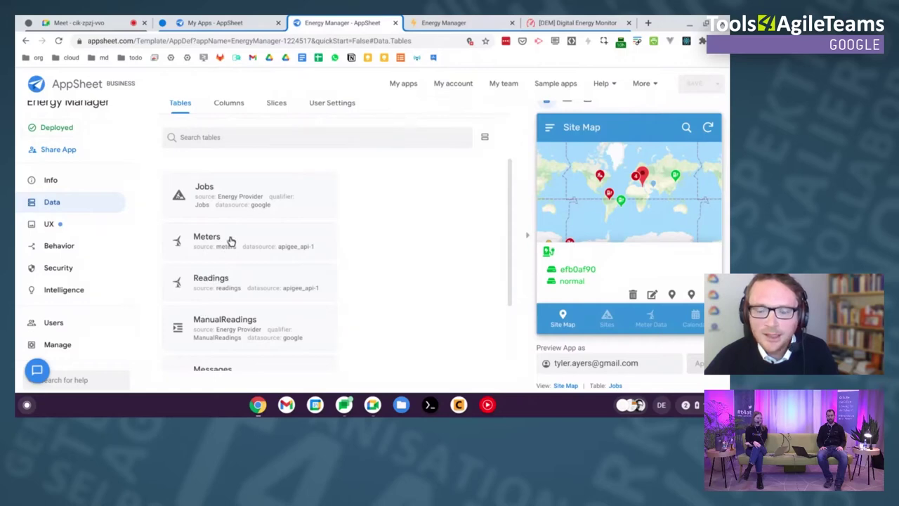
{"action": "left_click", "coordinate": [55, 225]}
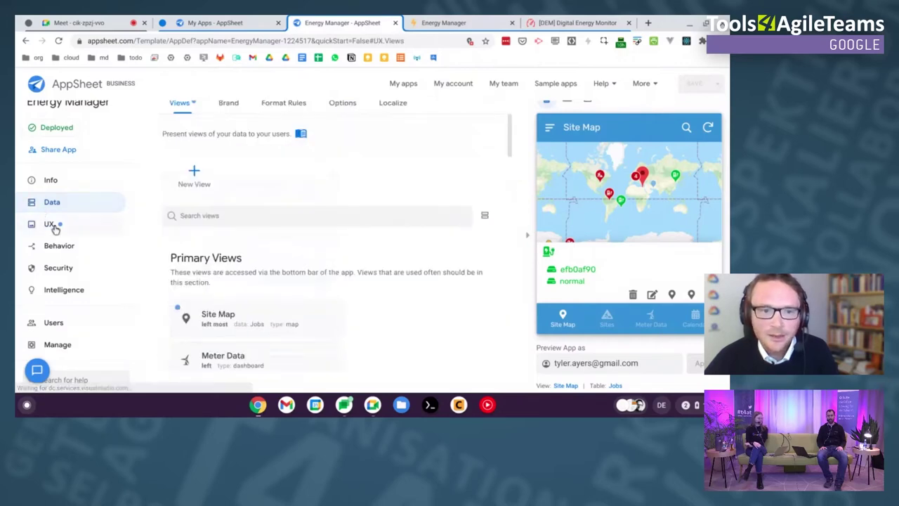
{"action": "scroll", "coordinate": [290, 316], "scroll_direction": "down", "scroll_amount": 2}
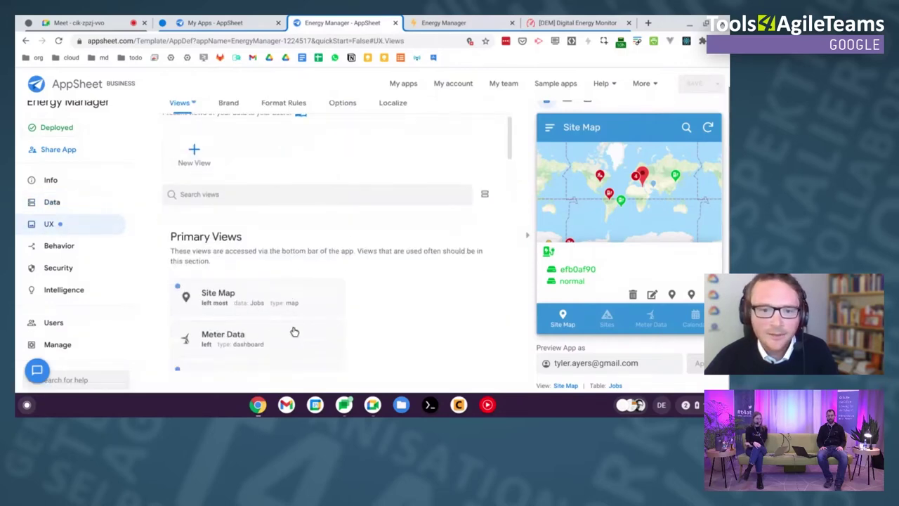
{"action": "left_click", "coordinate": [243, 312]}
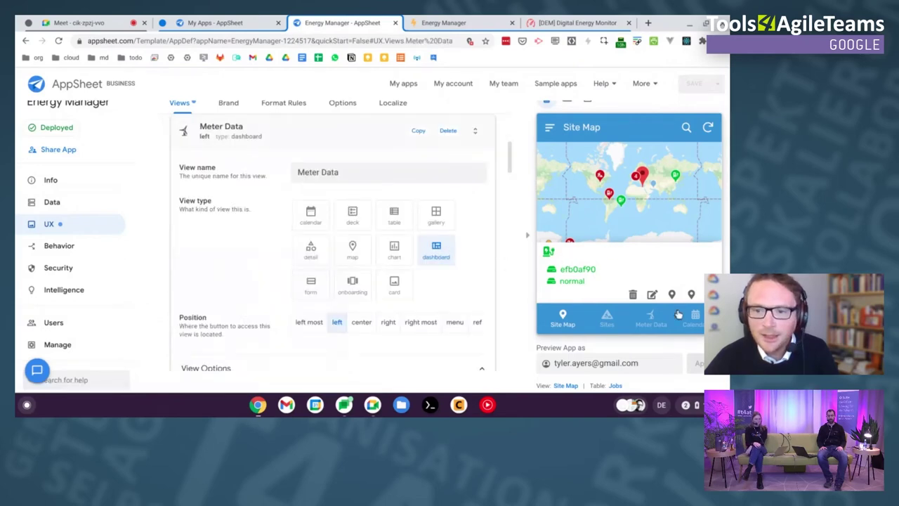
{"action": "left_click", "coordinate": [651, 322]}
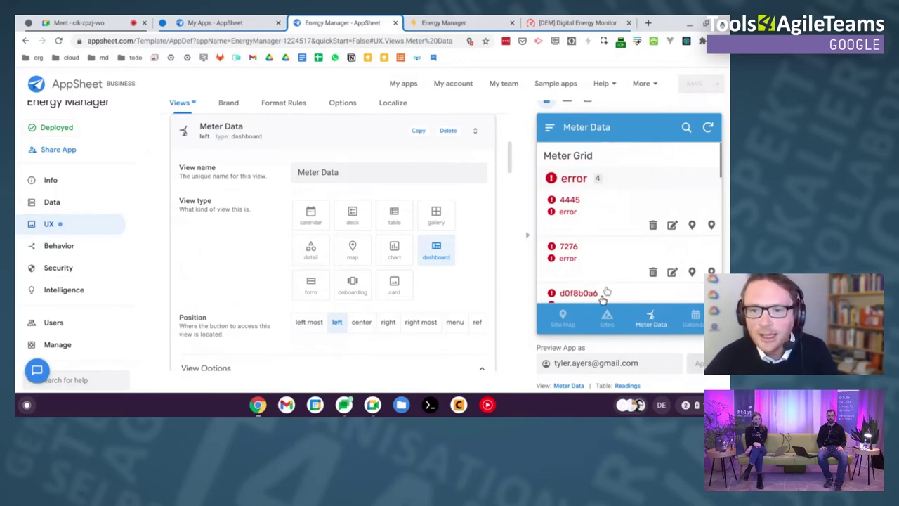
Compare the Meter Data view in the running browser app with its phone preview in the app editor.
{"action": "left_click", "coordinate": [443, 22]}
{"action": "left_click", "coordinate": [464, 380]}
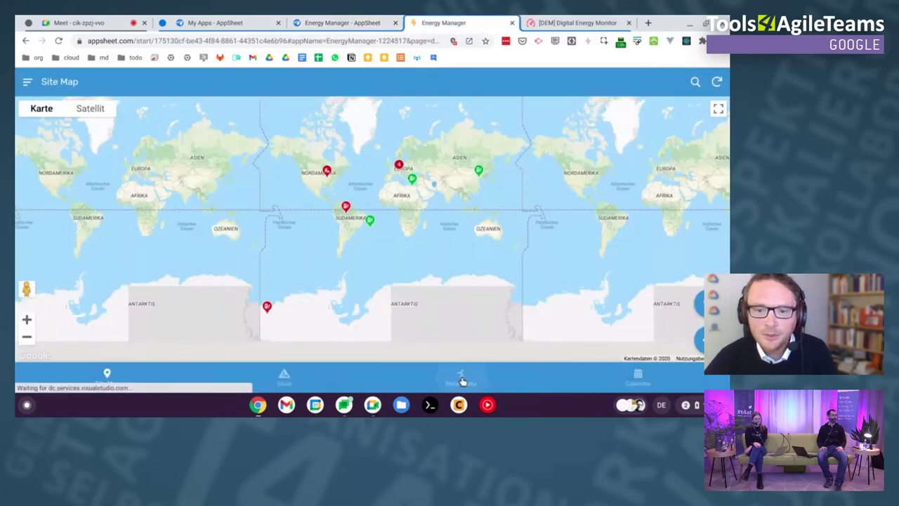
{"action": "left_click", "coordinate": [342, 22]}
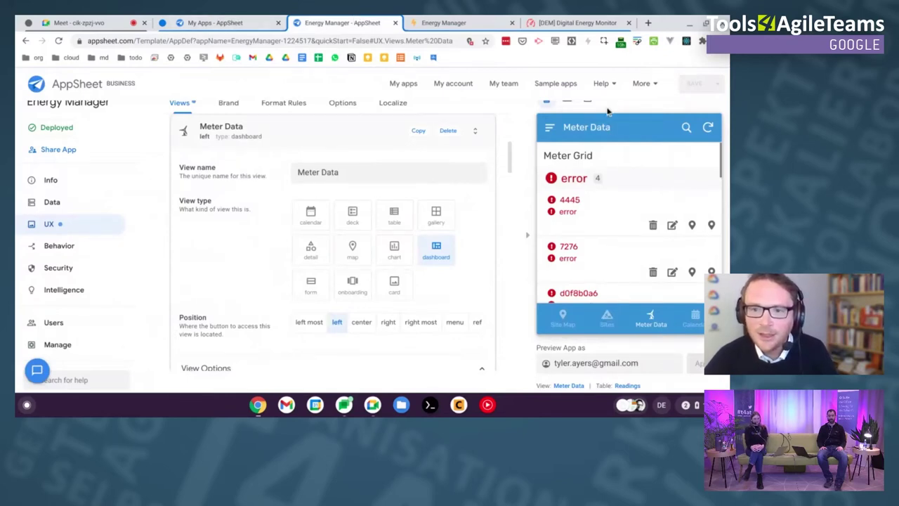
{"action": "scroll", "coordinate": [618, 257], "scroll_direction": "up", "scroll_amount": 1}
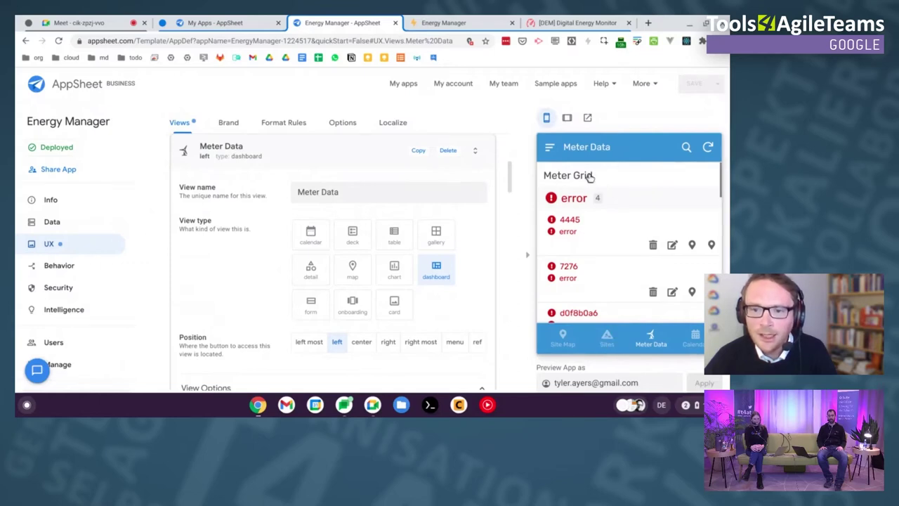
Look through the Meter Data view in the phone preview, from the Meter Grid entries to the Reading Graph.
{"action": "scroll", "coordinate": [611, 274], "scroll_direction": "down", "scroll_amount": 10}
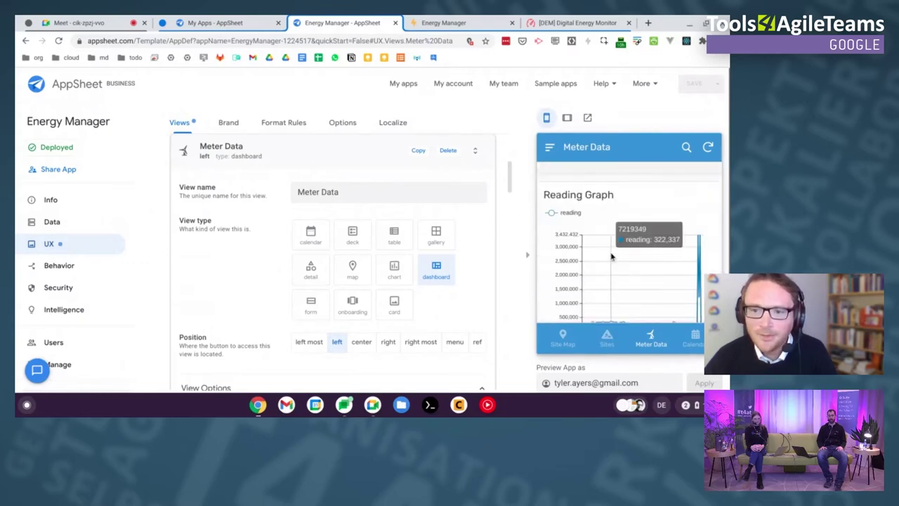
{"action": "scroll", "coordinate": [612, 259], "scroll_direction": "down", "scroll_amount": 1}
{"action": "scroll", "coordinate": [618, 264], "scroll_direction": "up", "scroll_amount": 5}
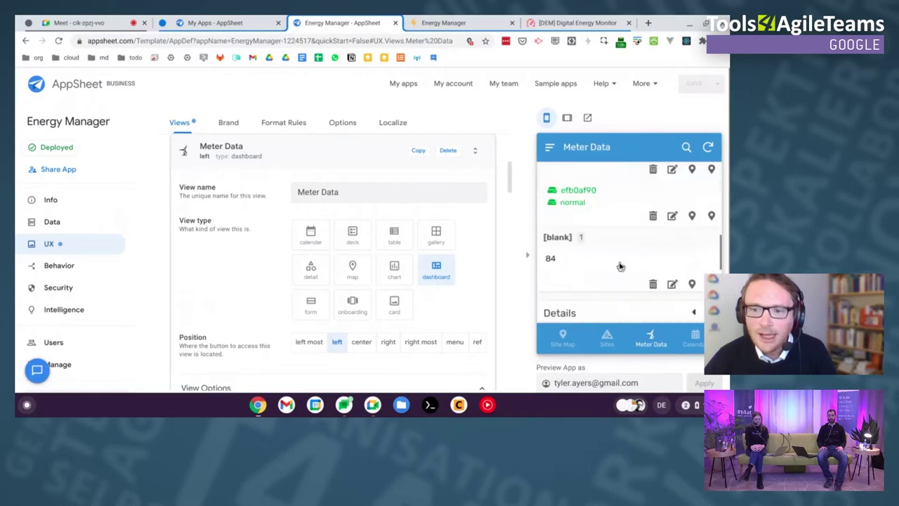
{"action": "scroll", "coordinate": [604, 269], "scroll_direction": "down", "scroll_amount": 5}
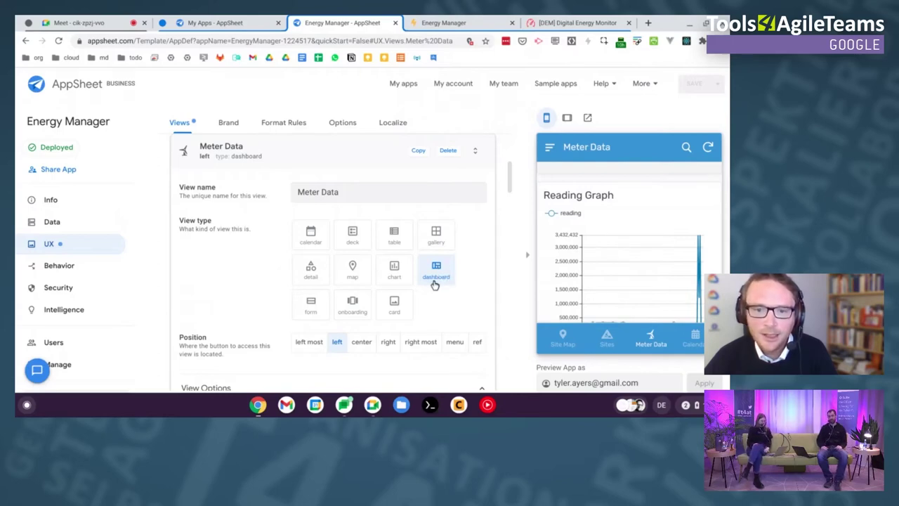
Review the Meter Data dashboard's view type and view entries in the editor, comparing them with the panels in the running app.
{"action": "scroll", "coordinate": [480, 309], "scroll_direction": "down", "scroll_amount": 3}
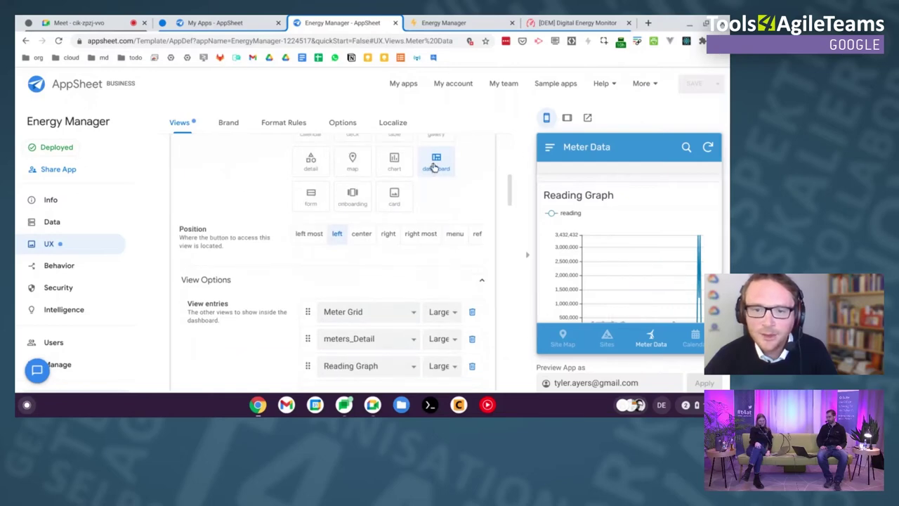
{"action": "left_click", "coordinate": [443, 23]}
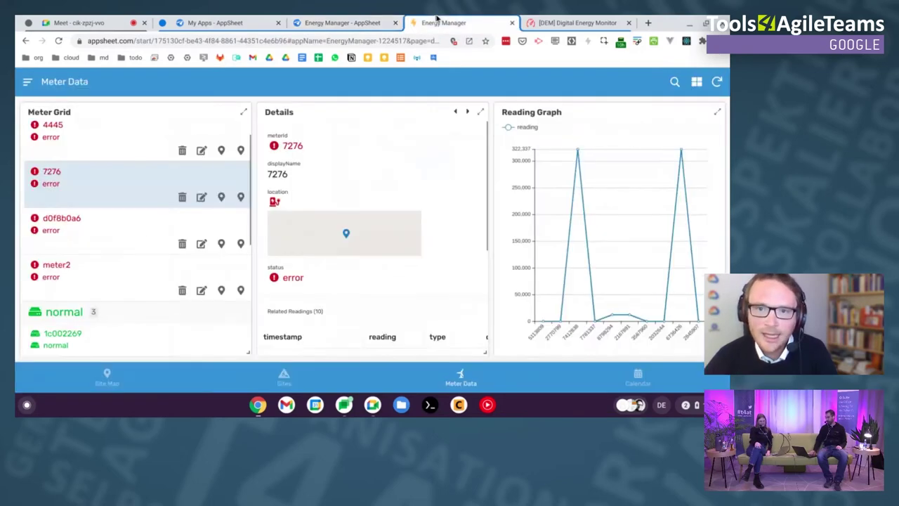
{"action": "left_click", "coordinate": [330, 23]}
{"action": "scroll", "coordinate": [443, 275], "scroll_direction": "down", "scroll_amount": 2}
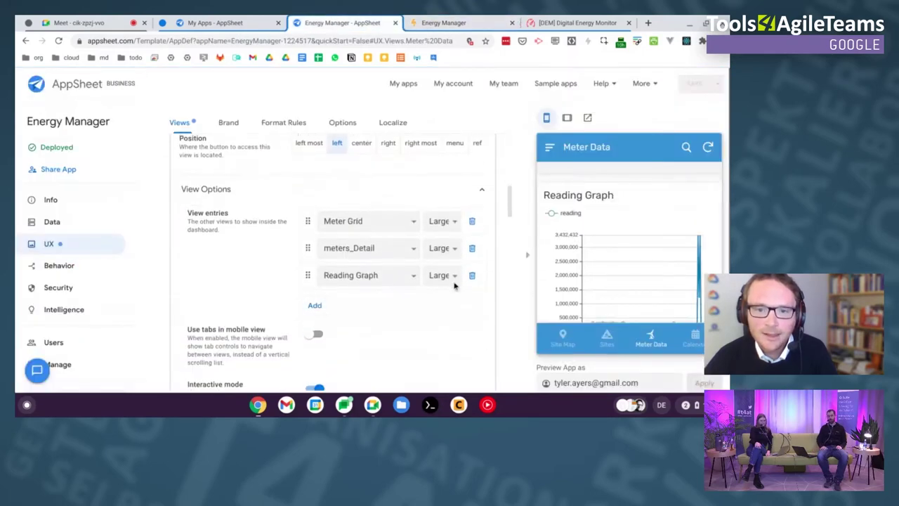
{"action": "scroll", "coordinate": [453, 302], "scroll_direction": "up", "scroll_amount": 2}
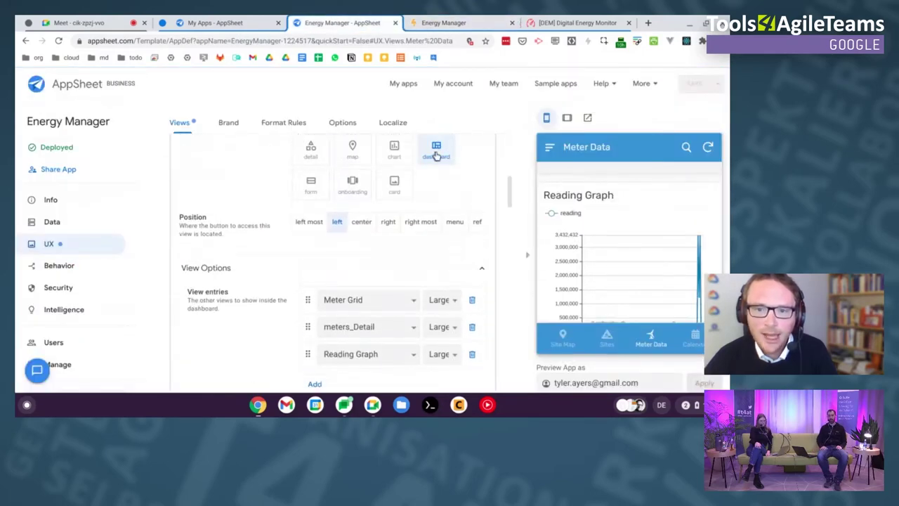
{"action": "scroll", "coordinate": [251, 298], "scroll_direction": "down", "scroll_amount": 2}
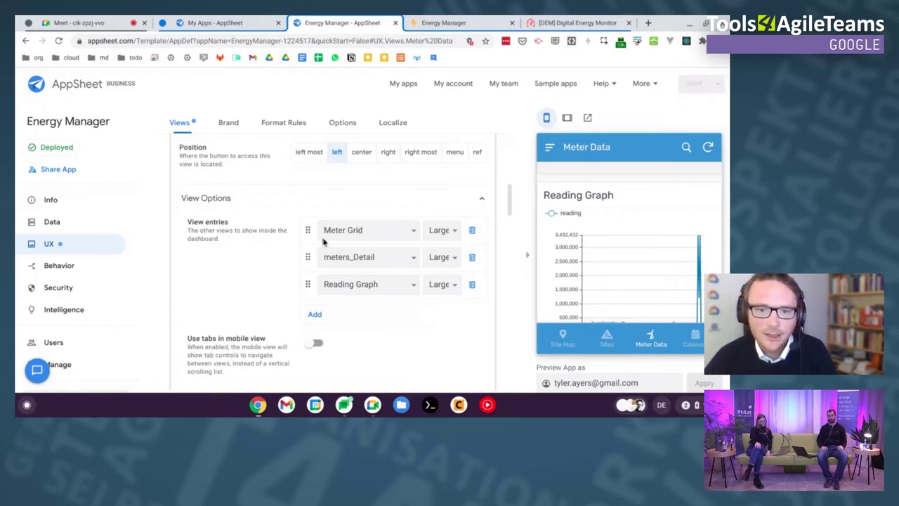
Return to the running Energy Manager app, try moving the Meter Grid panel and inspect the Reading Graph's data points for meter 7276.
{"action": "left_click", "coordinate": [435, 20]}
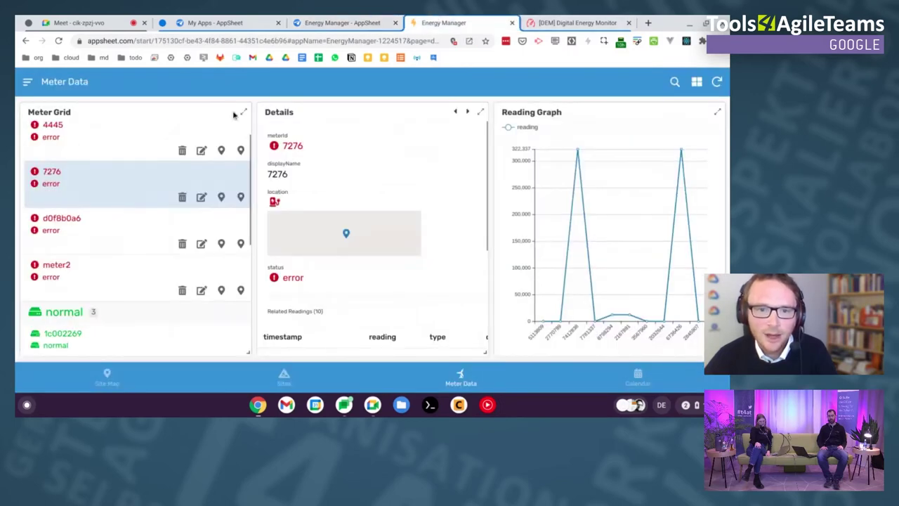
{"action": "mouse_move", "coordinate": [602, 172]}
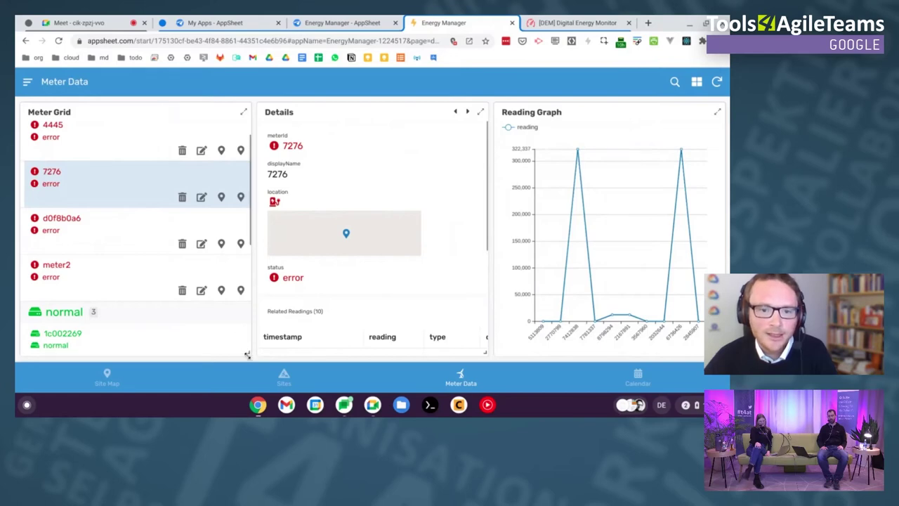
{"action": "left_click_drag", "start_coordinate": [245, 351], "coordinate": [246, 351]}
{"action": "left_click_drag", "start_coordinate": [179, 109], "coordinate": [131, 113]}
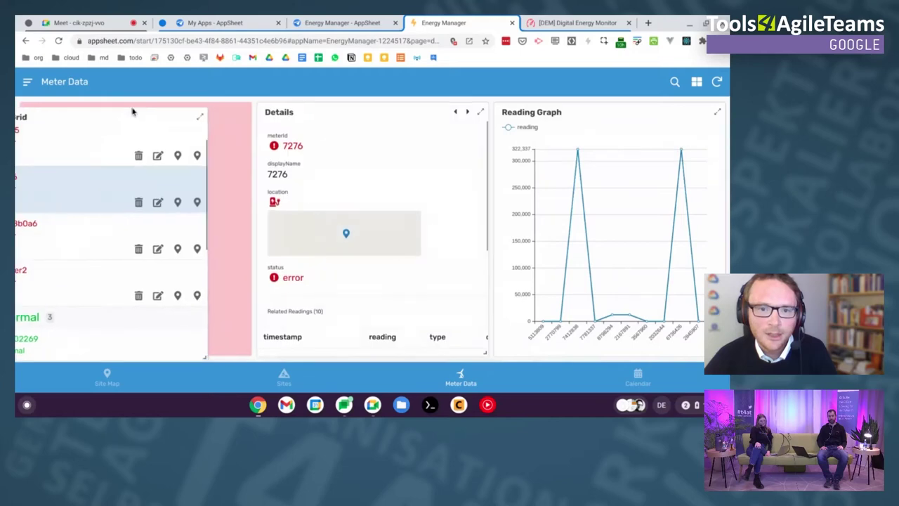
{"action": "mouse_move", "coordinate": [573, 295]}
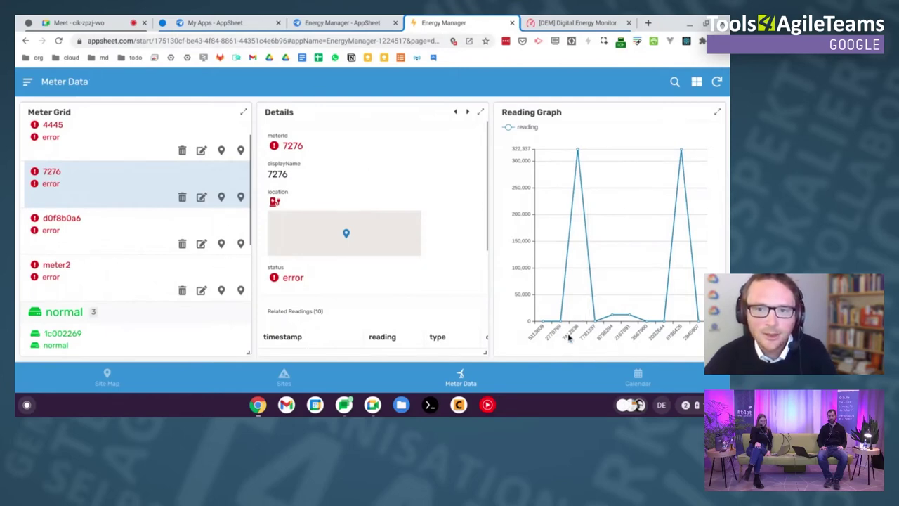
{"action": "mouse_move", "coordinate": [612, 309]}
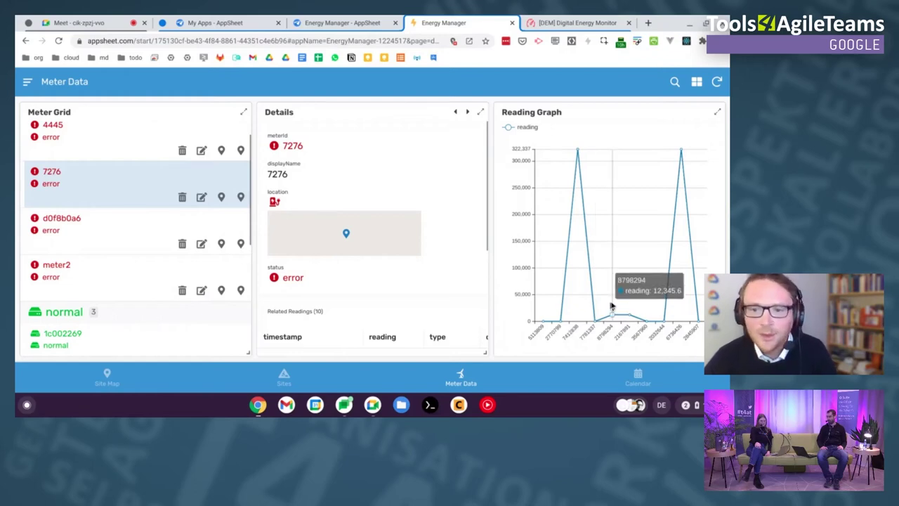